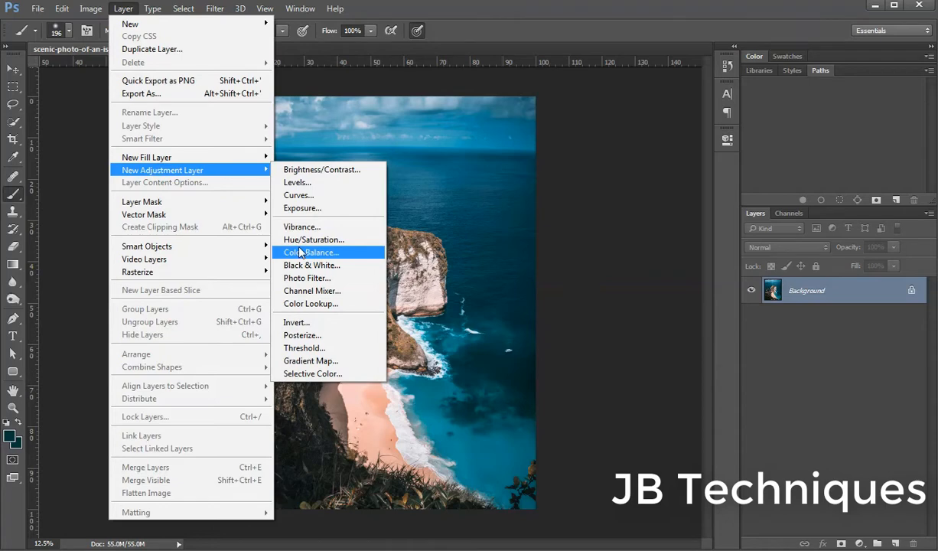
Add a Color Balance adjustment layer with the default name above the background, keeping its tone on Midtones.
left_click(301, 252)
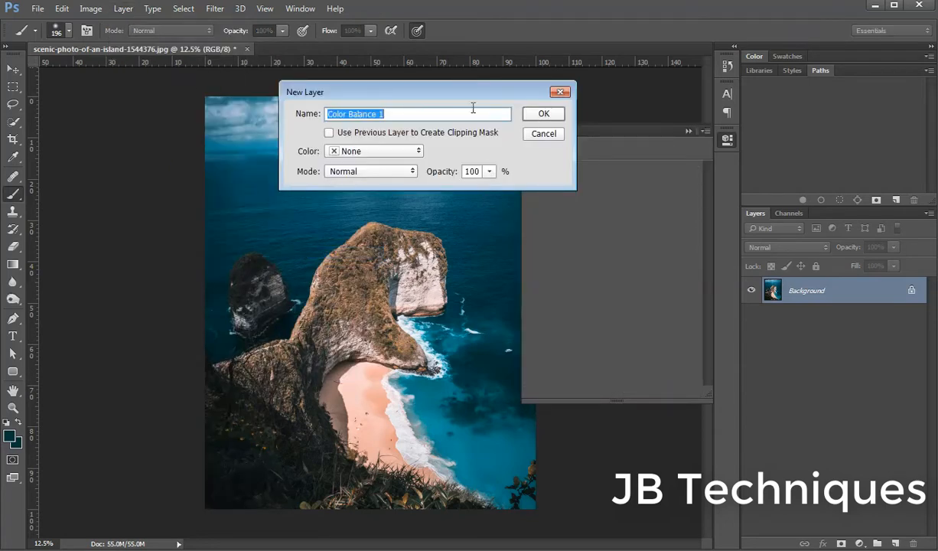
left_click(544, 112)
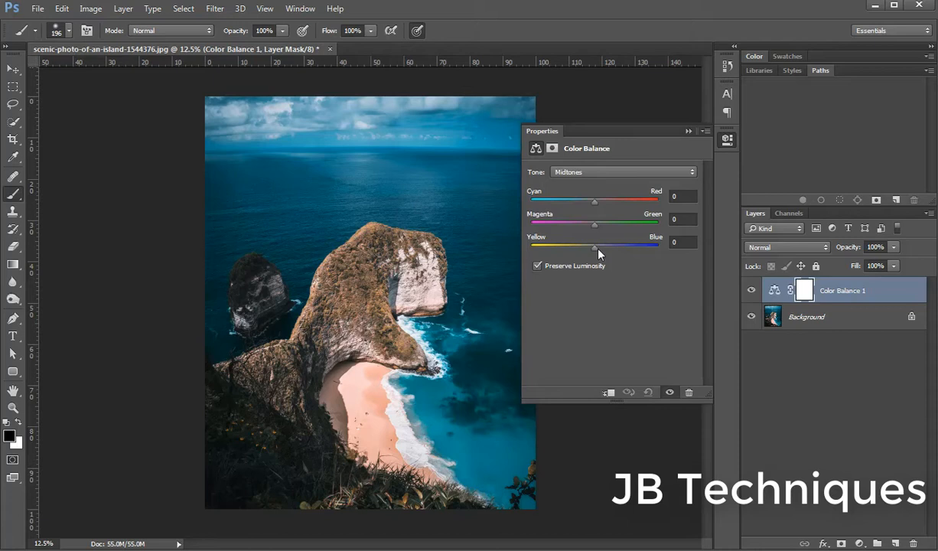
left_click(587, 172)
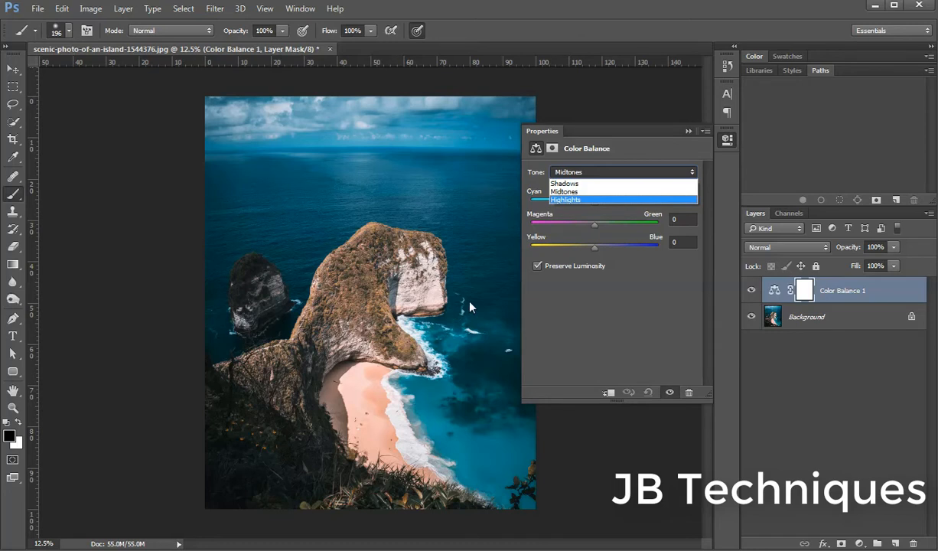
left_click(648, 193)
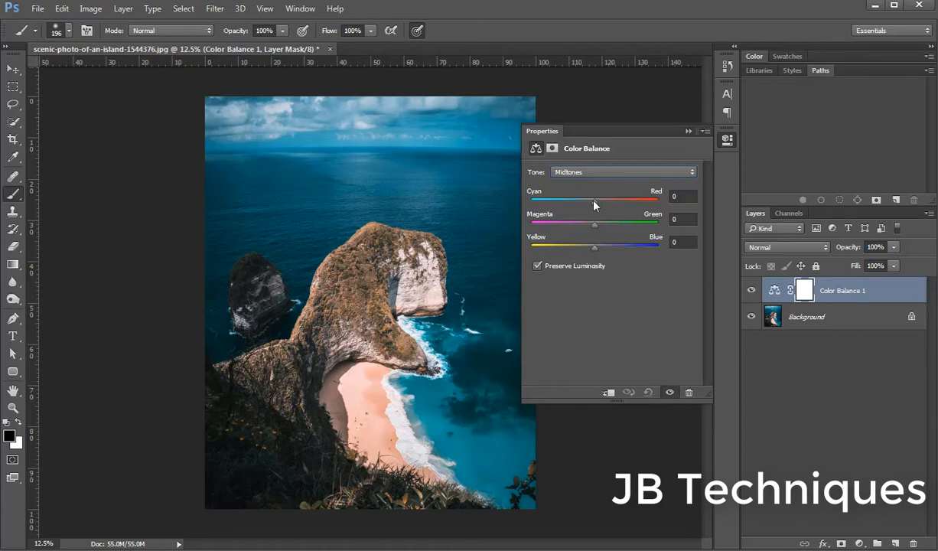
Shift the midtones' Cyan–Red balance to -72 and compare the photo with the adjustment hidden and shown.
left_click_drag(594, 205, 548, 201)
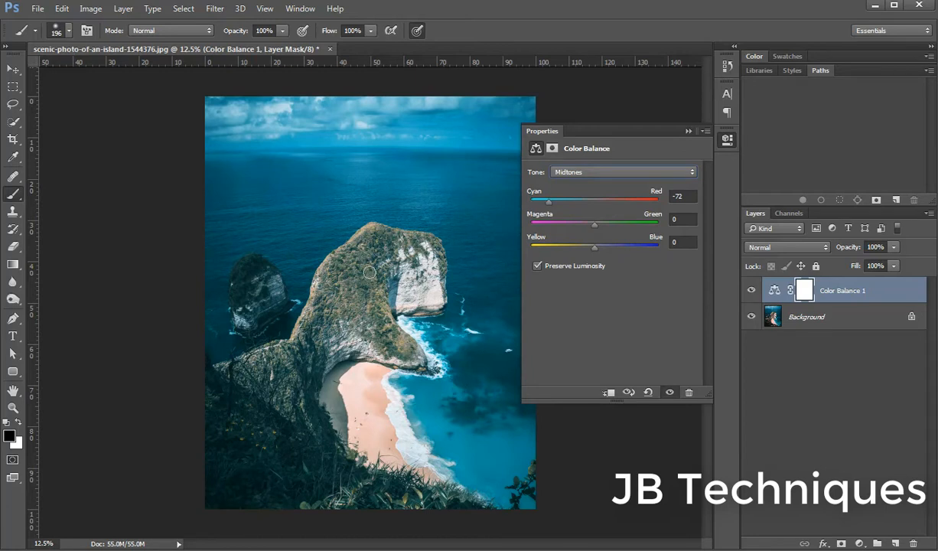
left_click(751, 290)
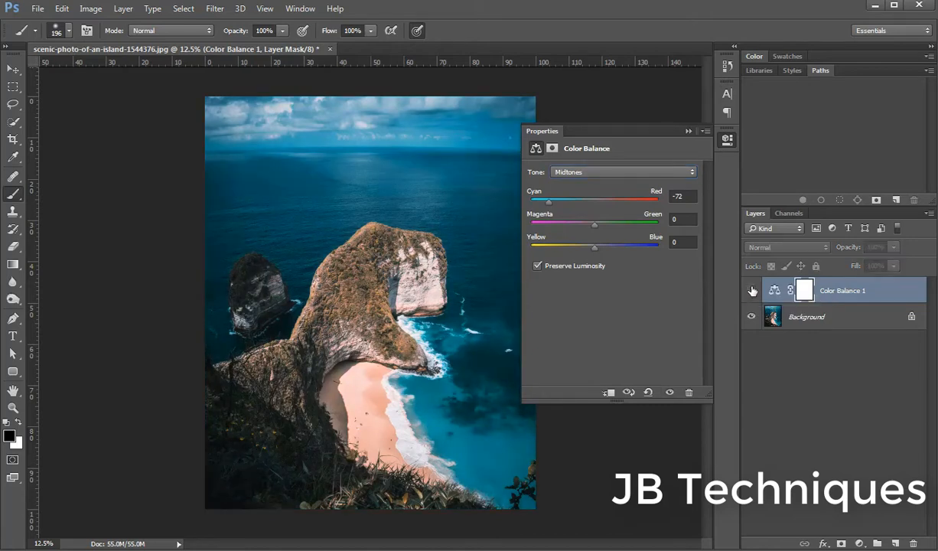
left_click(751, 291)
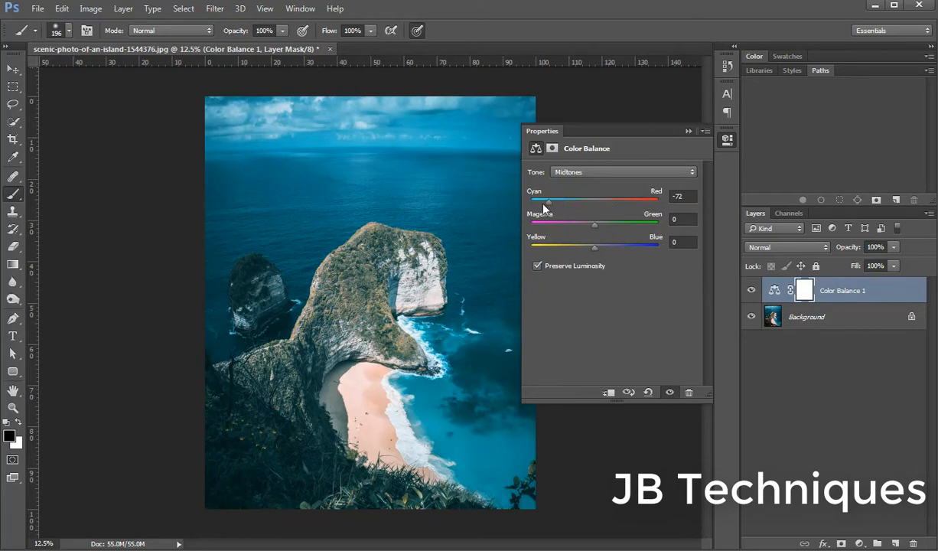
Shift the midtones' Cyan–Red balance to +82 and compare the photo with and without the adjustment.
left_click_drag(548, 209, 647, 205)
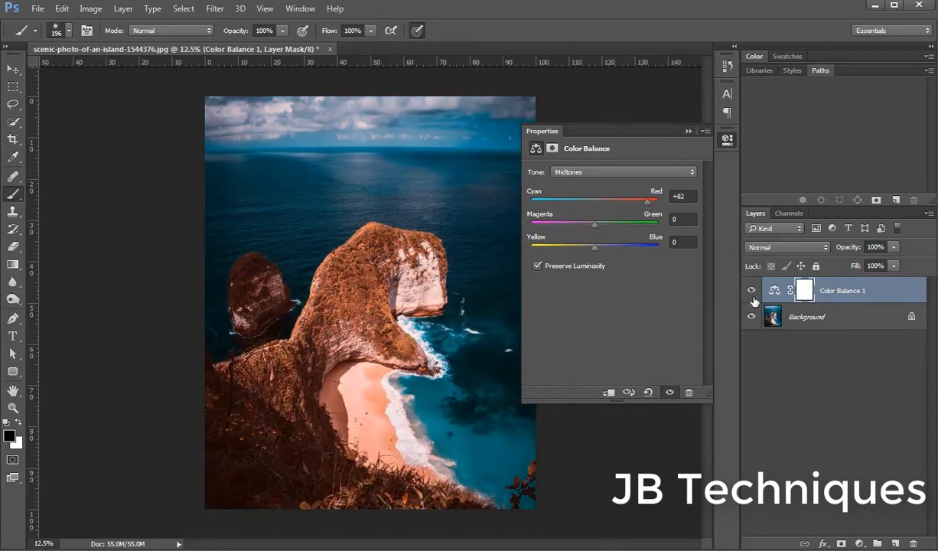
left_click(751, 291)
left_click(751, 290)
left_click(751, 291)
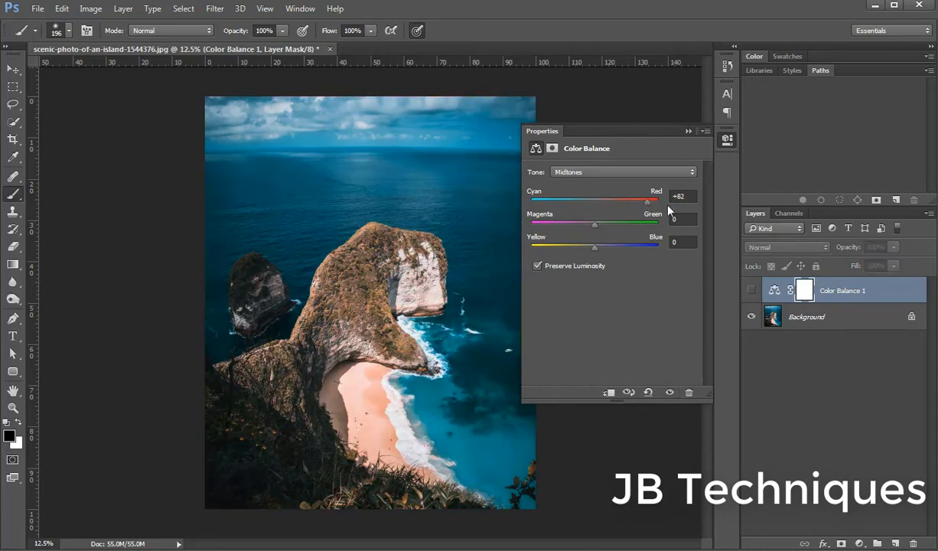
Set the midtones to Cyan–Red -1, Magenta–Green +1 and Yellow–Blue +68, comparing the result with Preserve Luminosity off and on.
left_click_drag(647, 201, 639, 253)
left_click(750, 289)
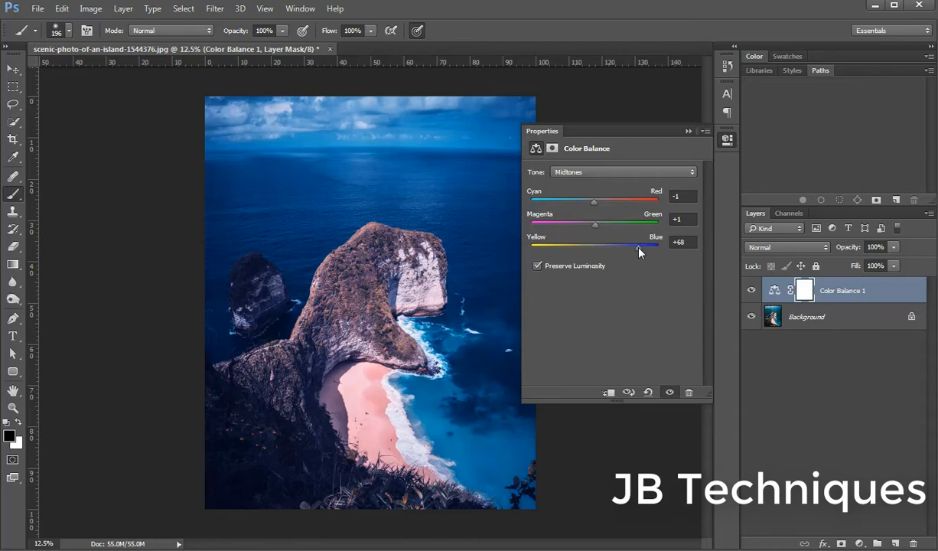
left_click(537, 266)
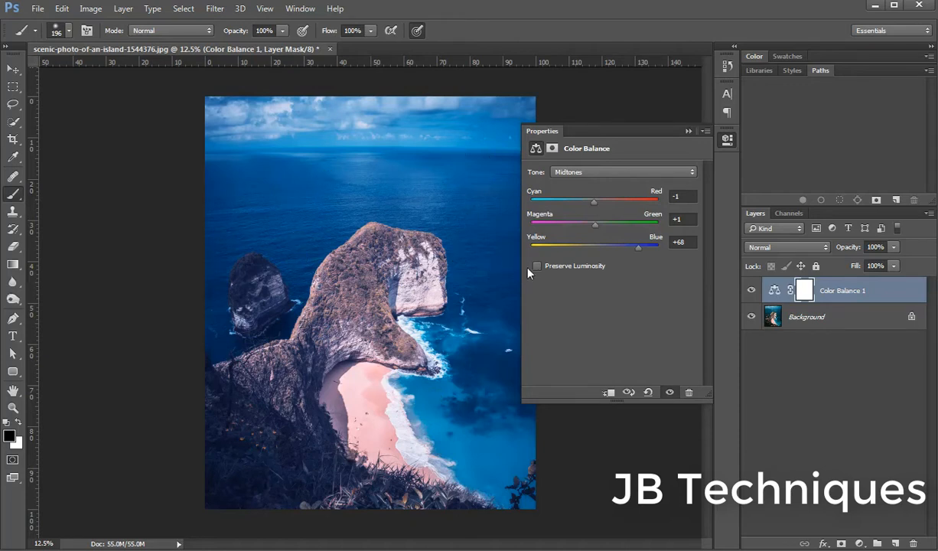
left_click(538, 266)
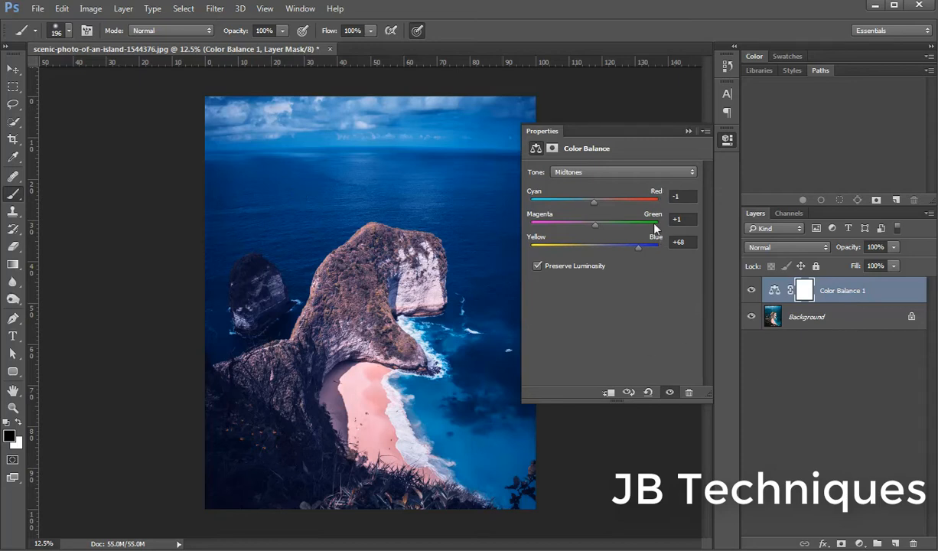
Reset the Color Balance adjustment and set the Highlights' Cyan–Red balance to +80.
left_click(647, 392)
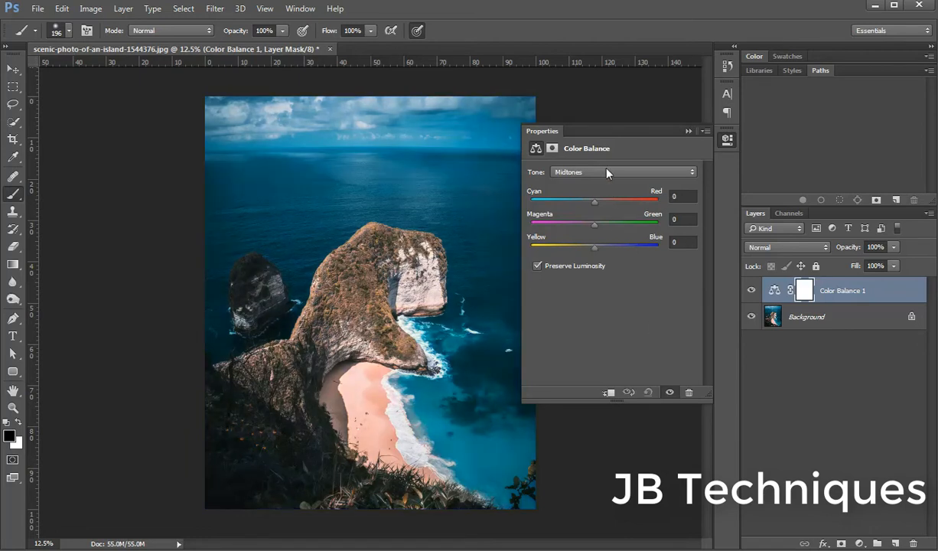
left_click(606, 171)
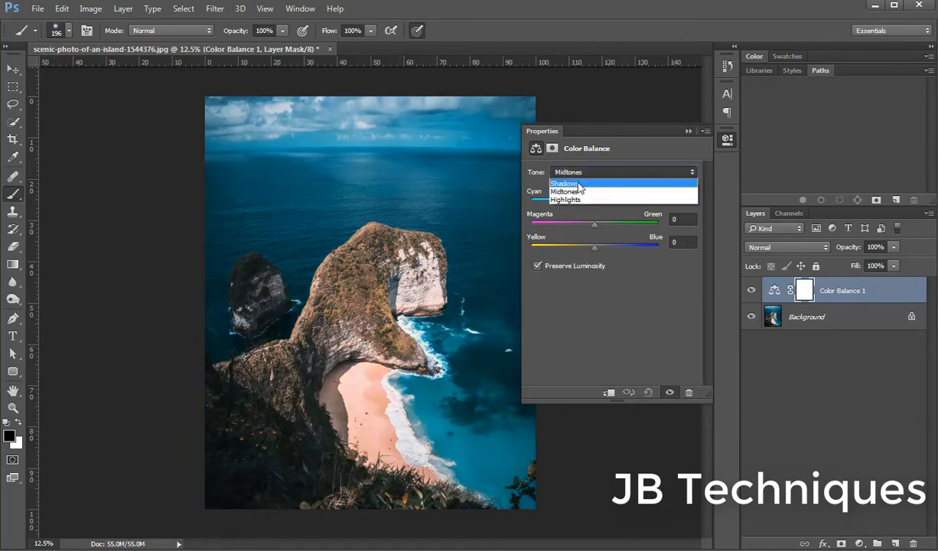
left_click(572, 199)
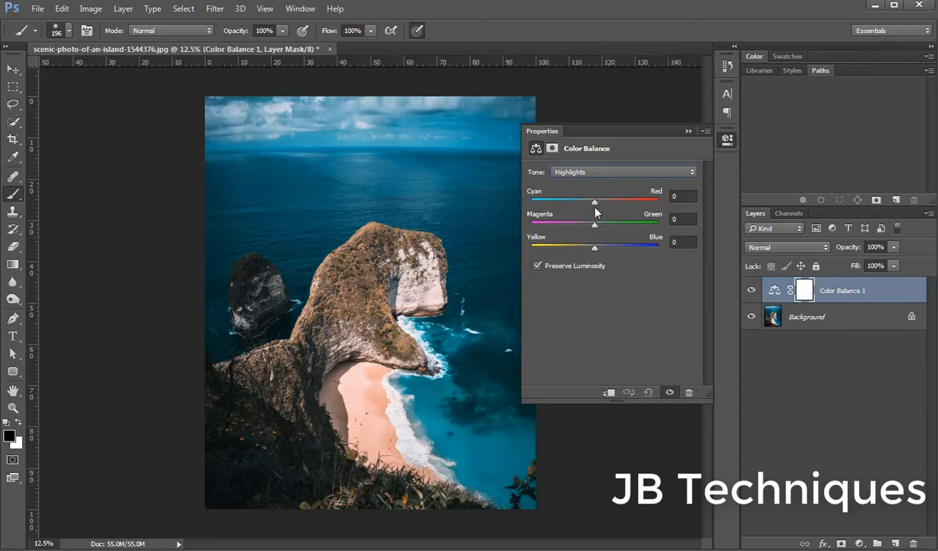
left_click_drag(594, 203, 646, 203)
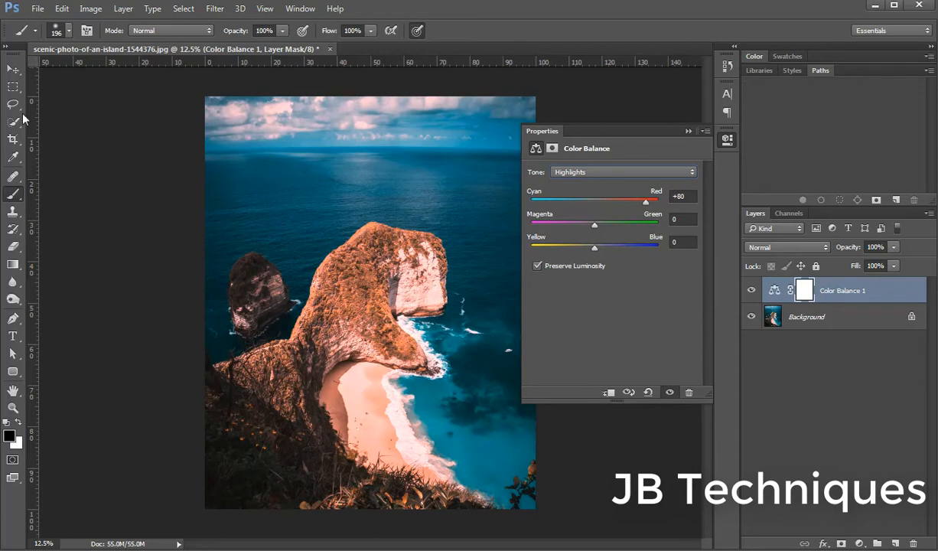
Compare the photo with and without the Color Balance adjustment, leaving its layer hidden at the end.
left_click(13, 69)
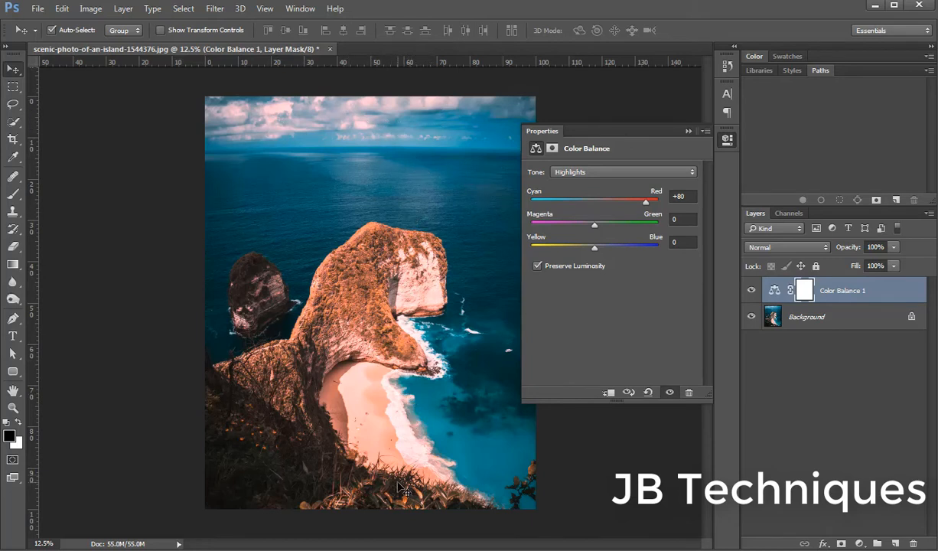
left_click(750, 291)
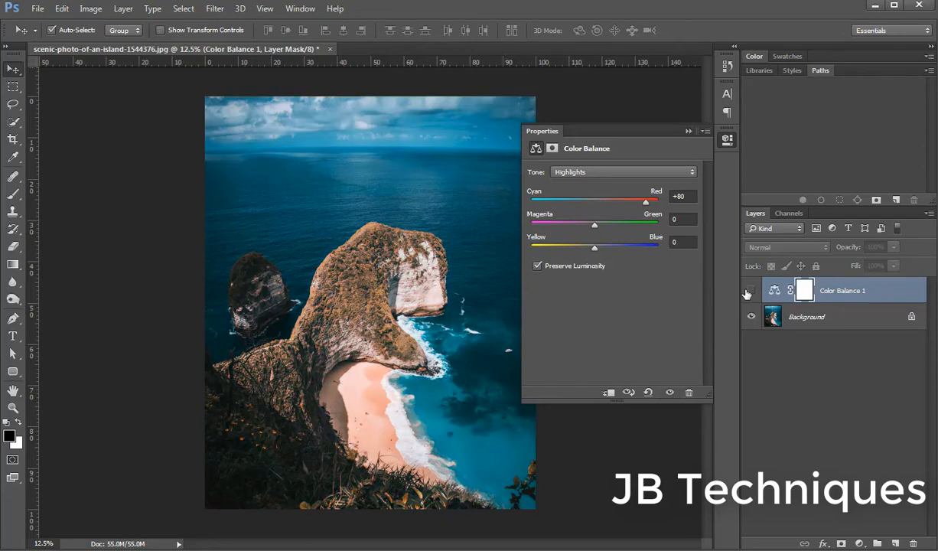
left_click(748, 293)
left_click(748, 293)
left_click(750, 290)
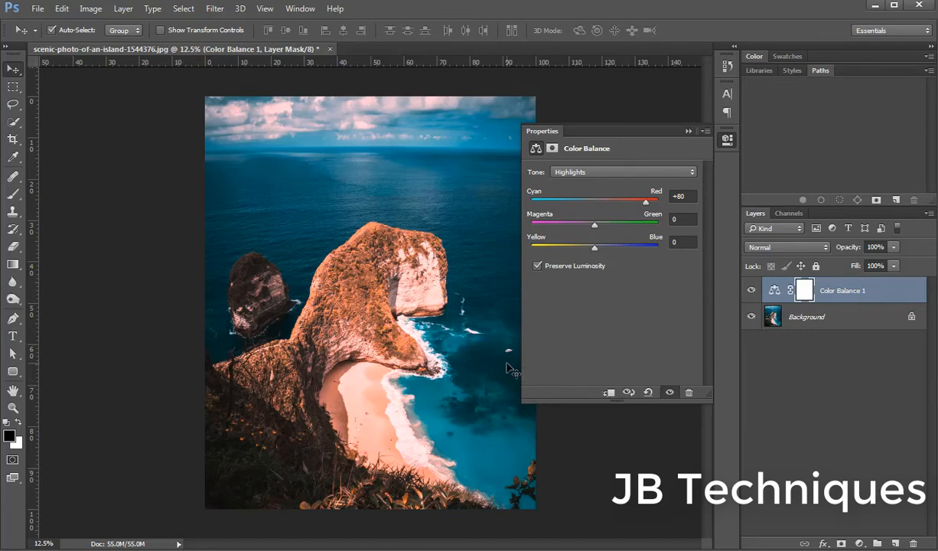
left_click(751, 290)
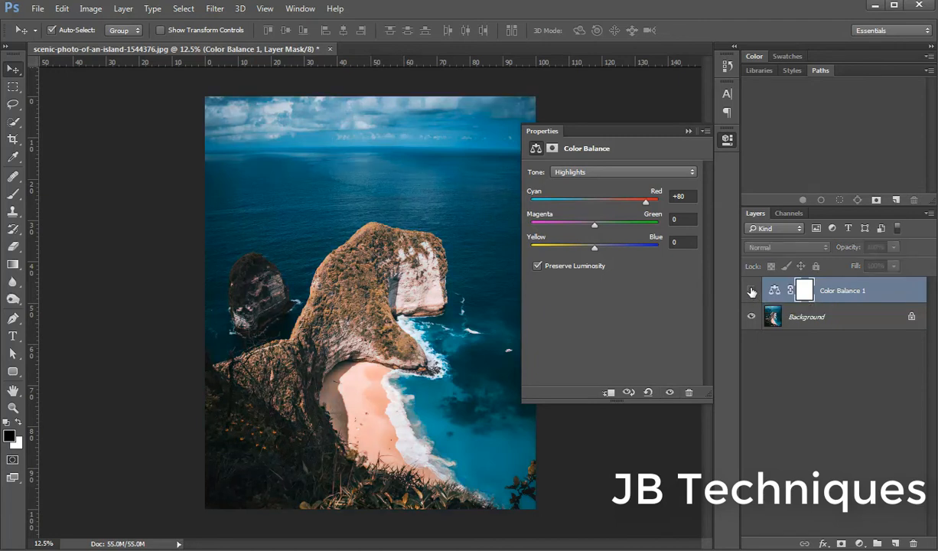
Create a new empty layer on top and start a Color Range selection with a Grayscale selection preview.
left_click(896, 543)
left_click(182, 10)
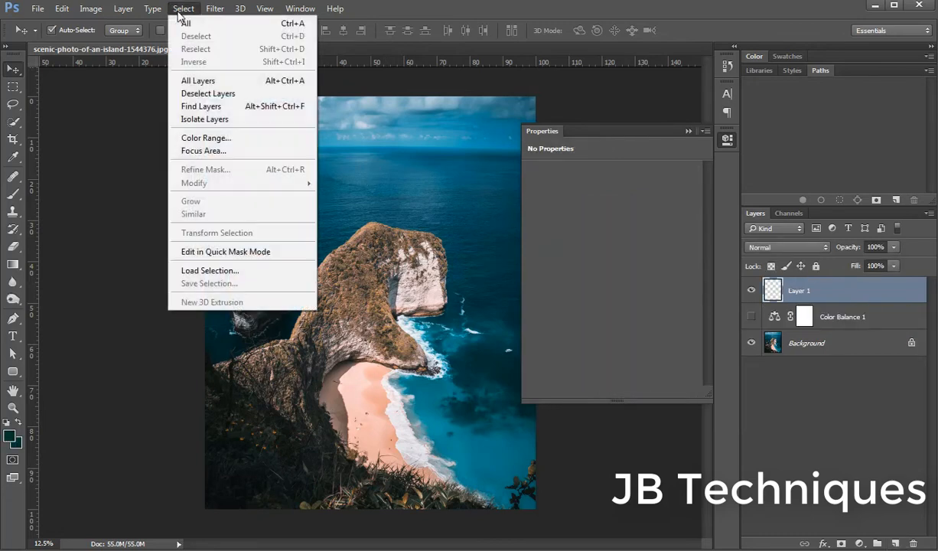
left_click(205, 138)
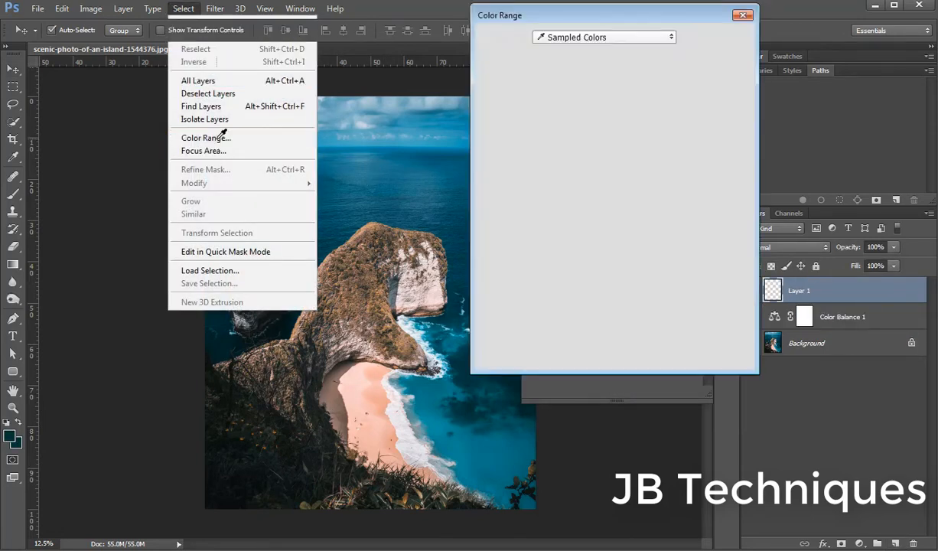
left_click(609, 356)
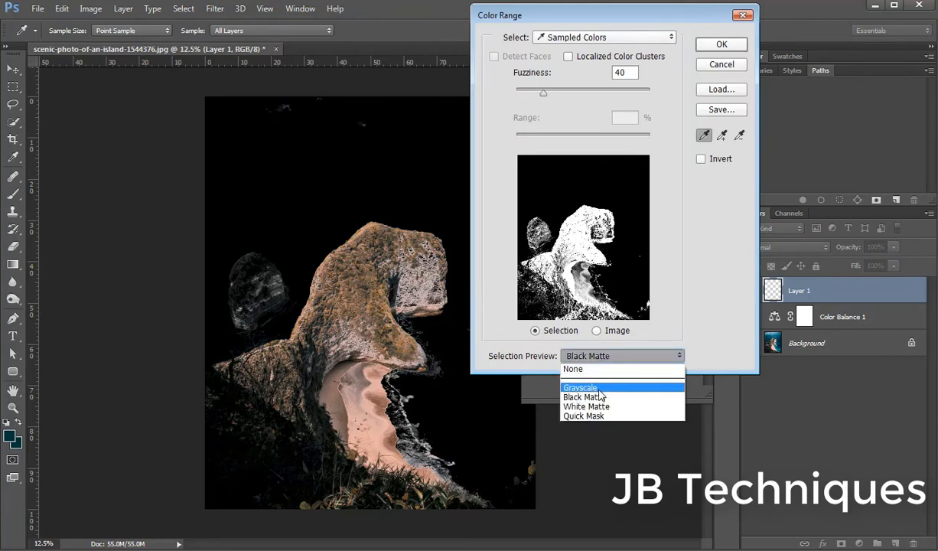
left_click(575, 377)
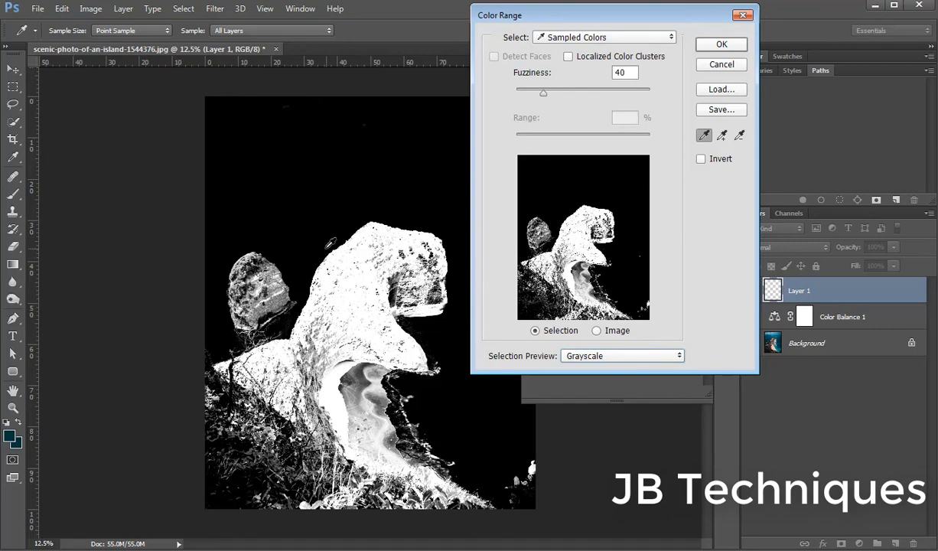
Sample the large cliff's colour and add tones from the cliff, foreground slope, small rock and beach to the range.
left_click(356, 254)
left_click(351, 247)
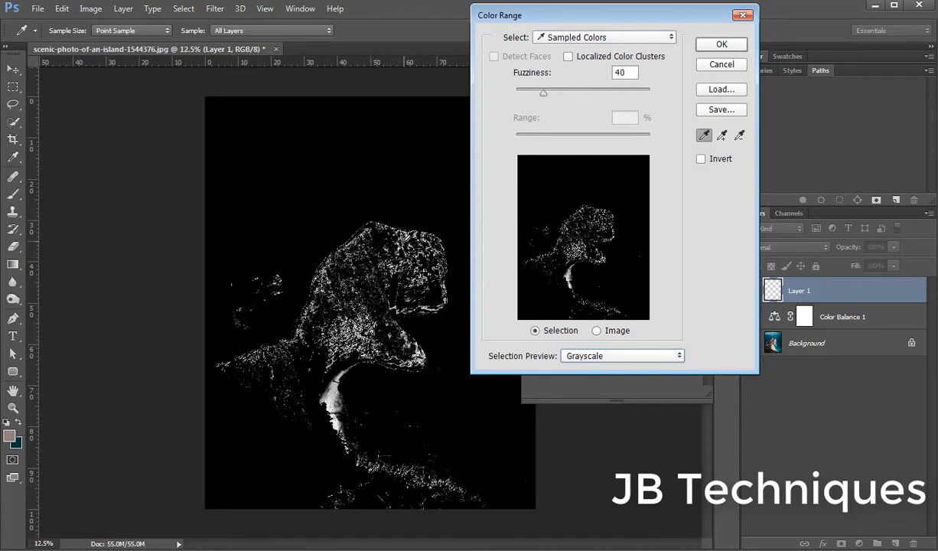
left_click(721, 135)
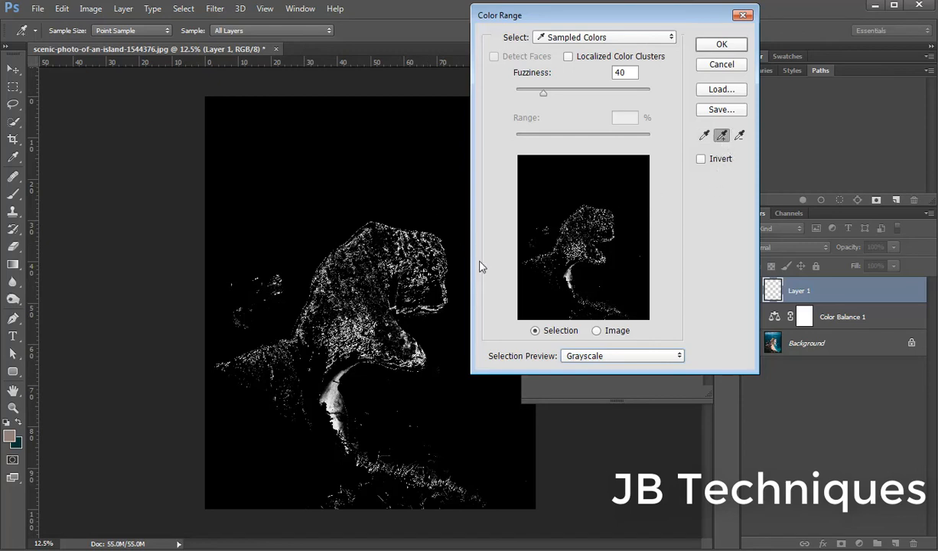
left_click(390, 240)
left_click(344, 321)
left_click(291, 359)
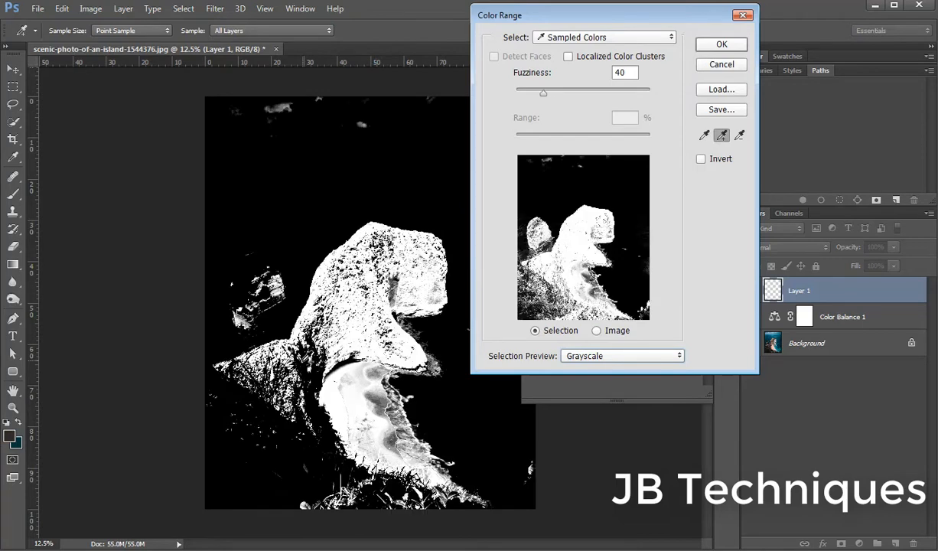
left_click(260, 380)
left_click(267, 269)
left_click(246, 257)
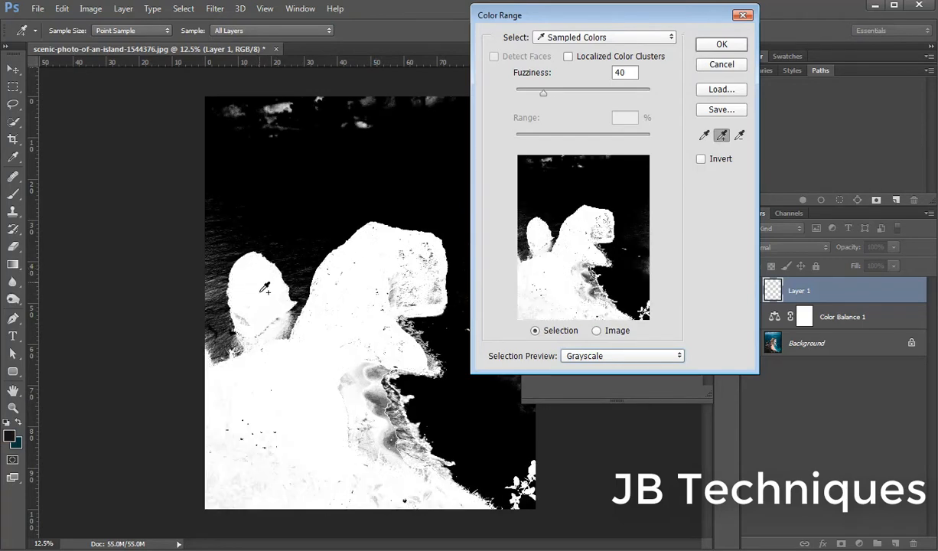
left_click(341, 394)
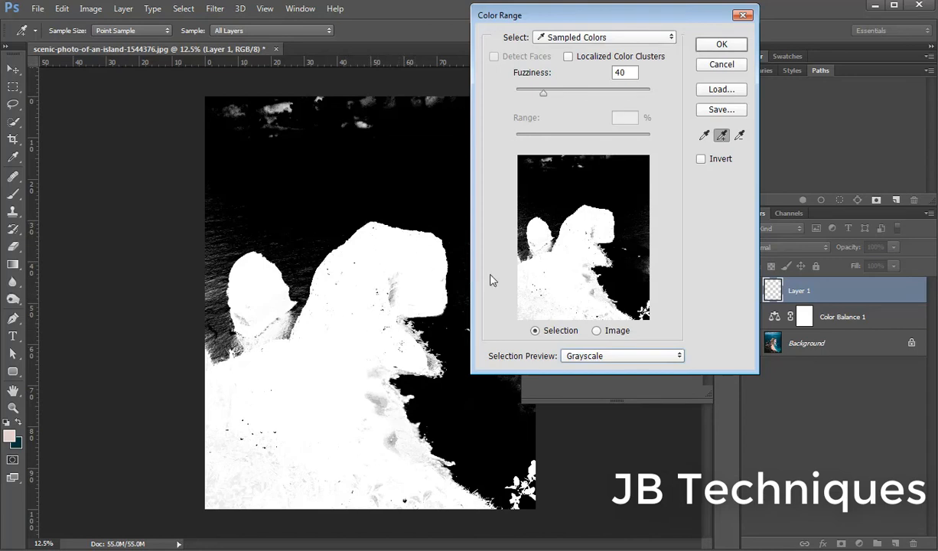
Subtract the tones of the clouds, beach, surf and sea beside the shore from the colour range.
left_click(739, 136)
left_click(310, 115)
left_click(260, 103)
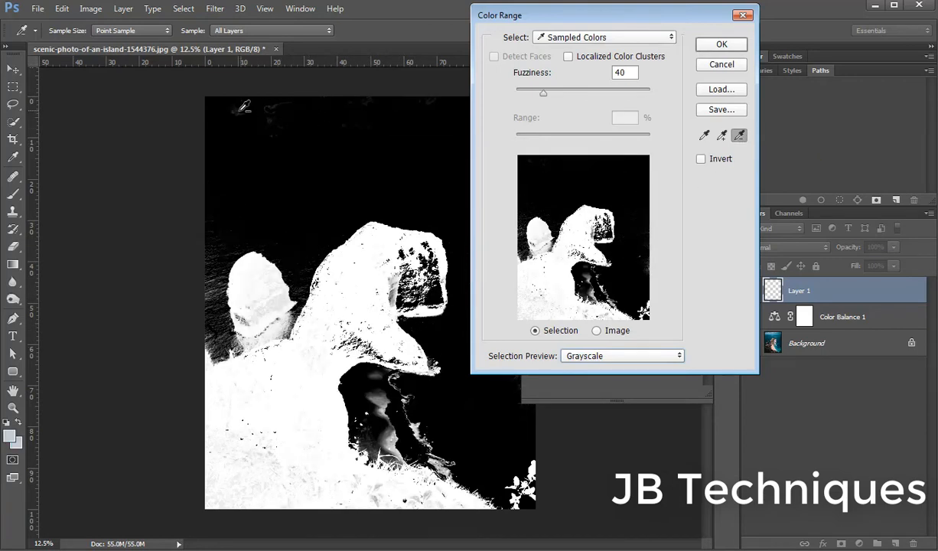
left_click(379, 406)
left_click(403, 402)
left_click(451, 420)
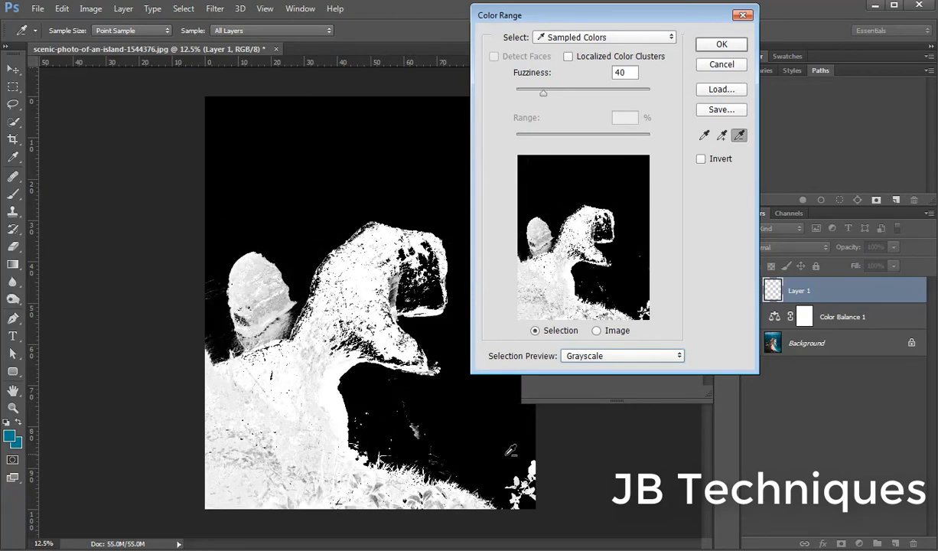
left_click(509, 451)
left_click(504, 458)
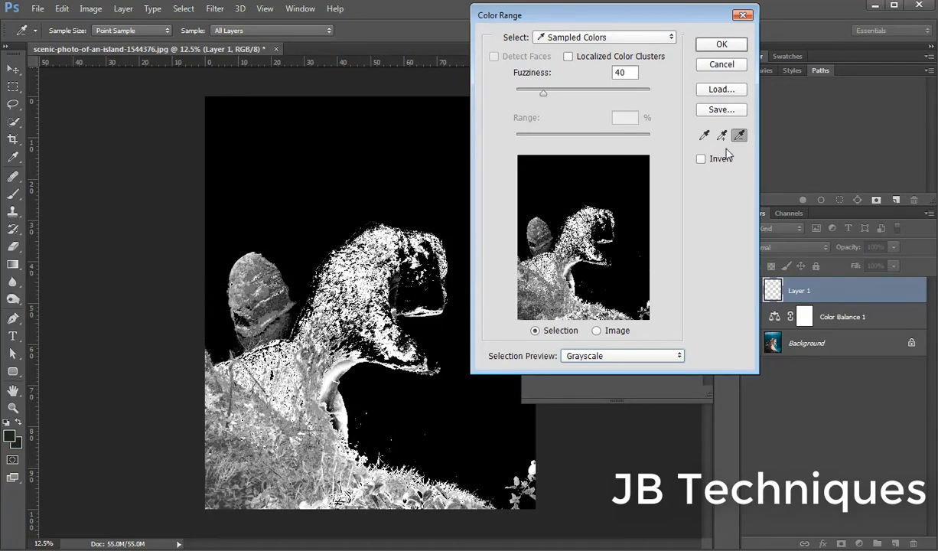
Add the foreground slope and lower cliff tones back to the colour range and create the selection.
left_click(721, 135)
left_click(263, 382)
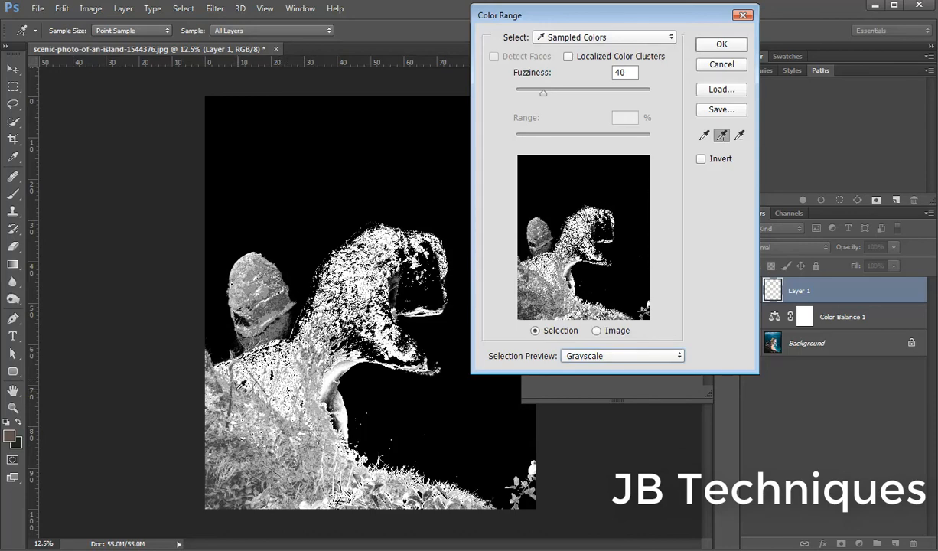
left_click(247, 405)
left_click(304, 335)
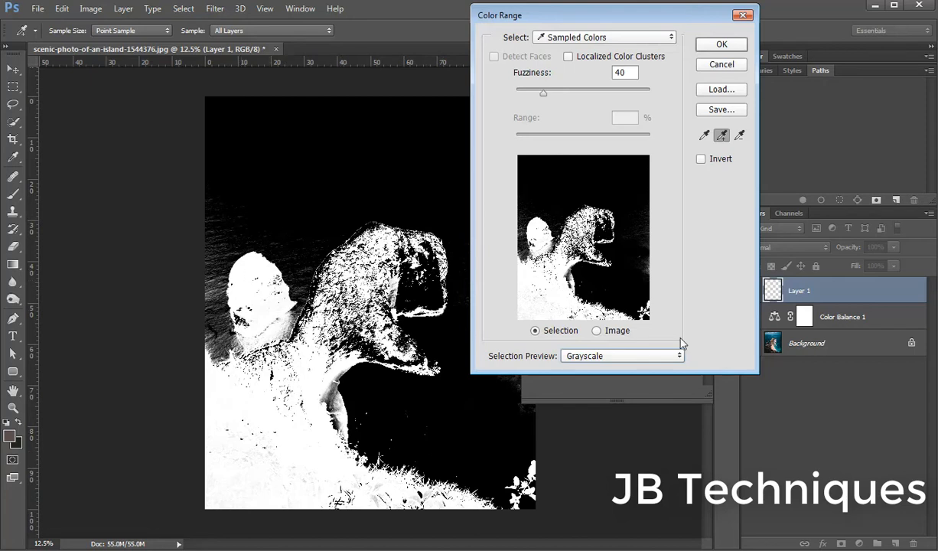
left_click(721, 45)
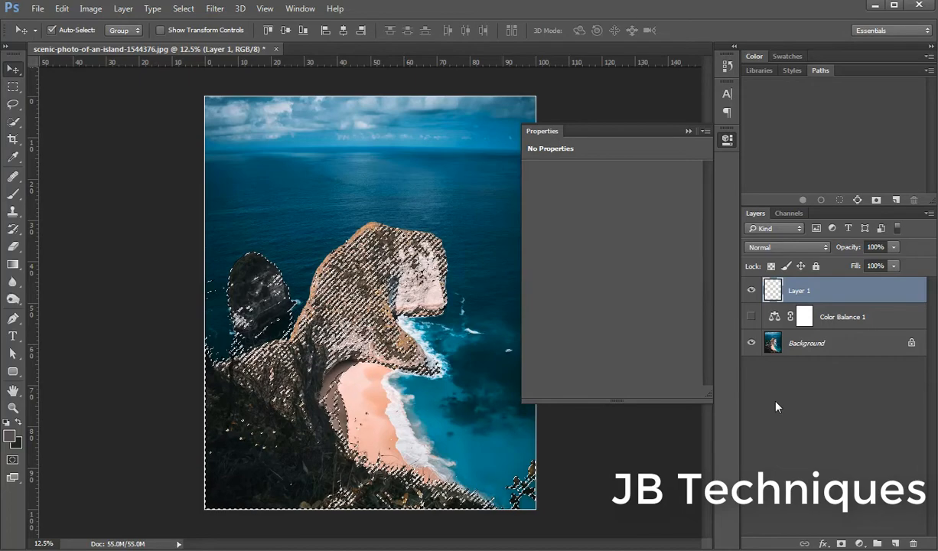
Add a Color Balance adjustment layer masked to the rocky land selection and display its layer mask on the canvas.
left_click(860, 543)
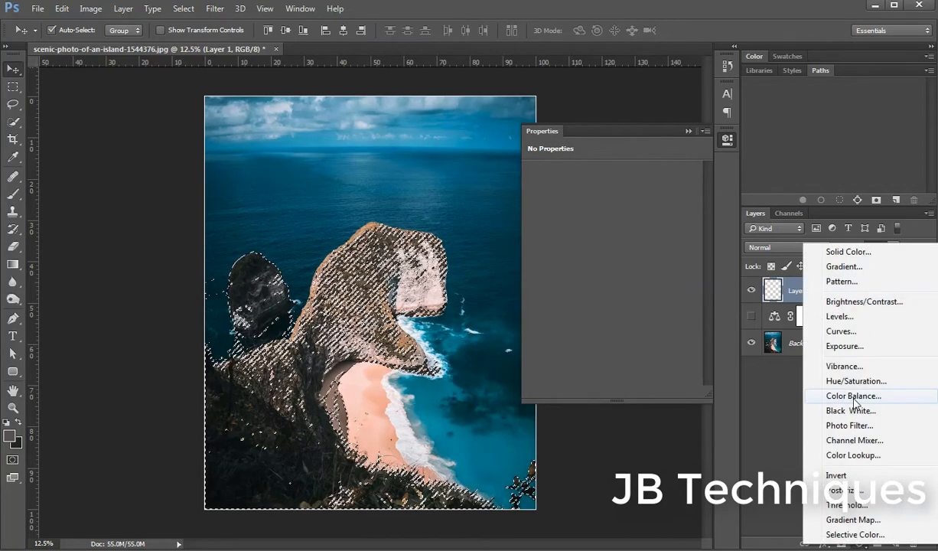
left_click(854, 396)
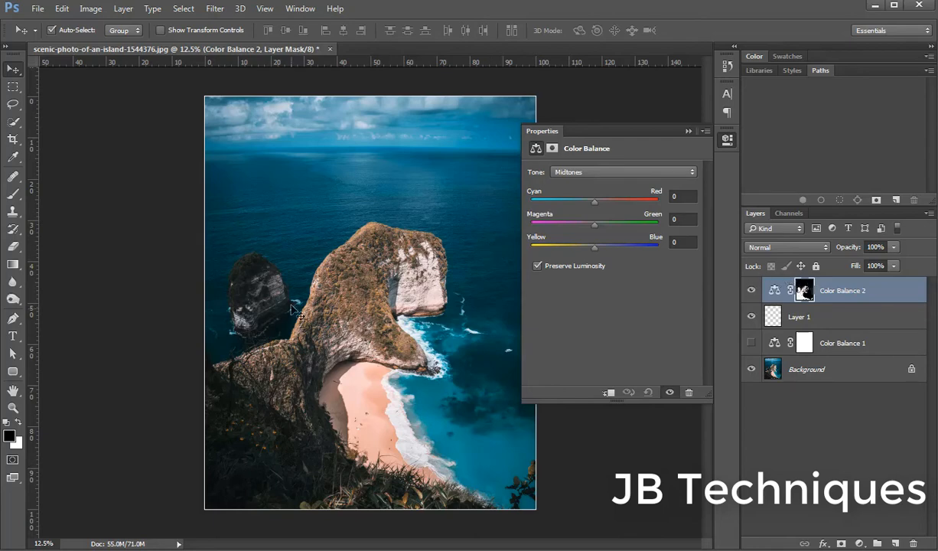
left_click(805, 291, "alt")
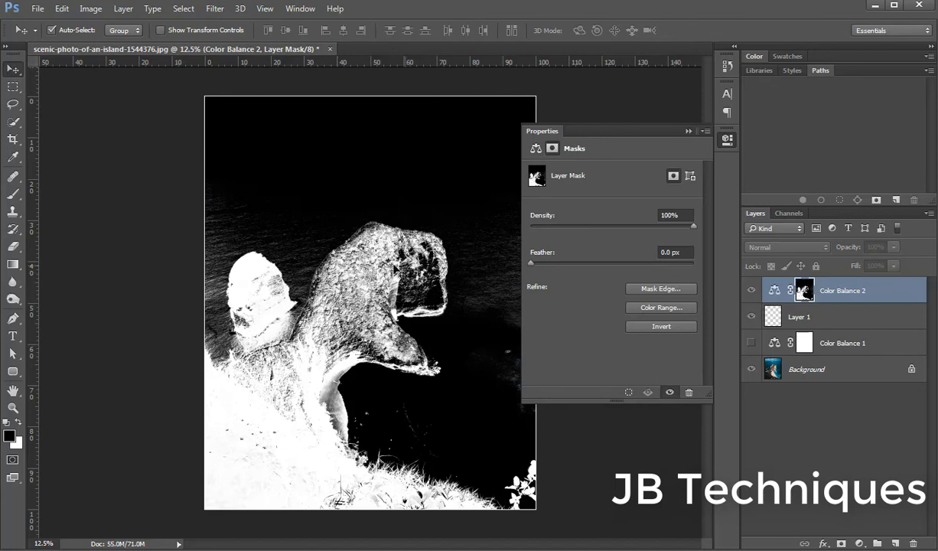
left_click(688, 131)
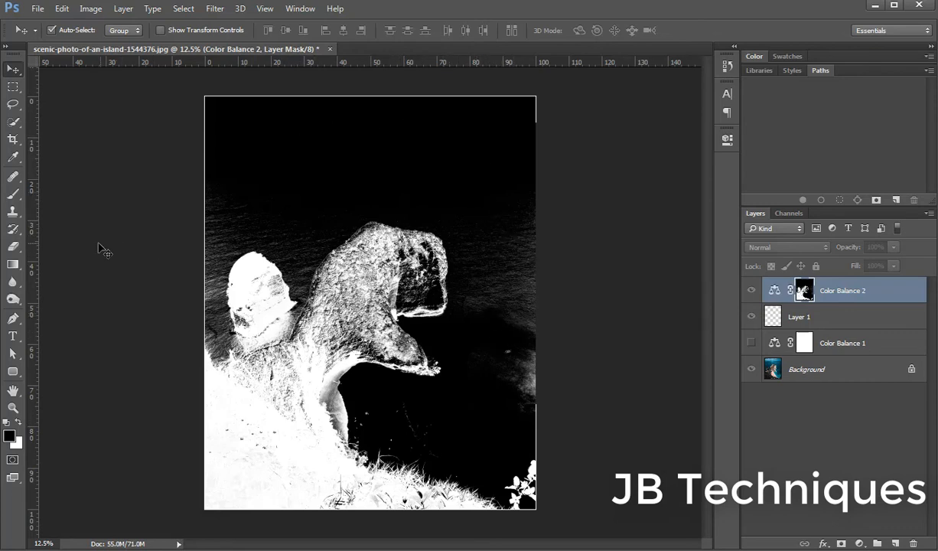
Paint the open sea and sky black on the mask with a large brush of about 690 px.
left_click(13, 194)
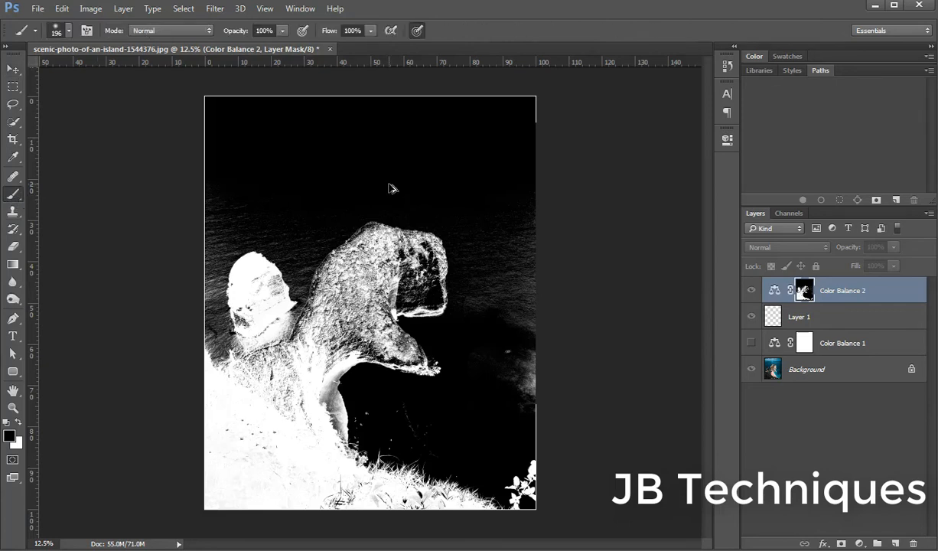
mouse_move(390, 188)
left_mouse_down()
mouse_move(419, 189)
mouse_move(419, 300)
left_mouse_up()
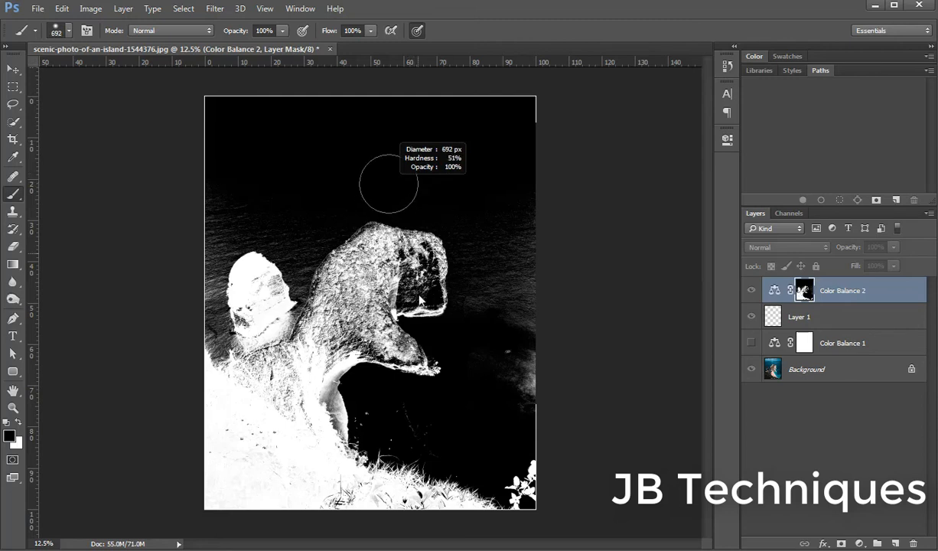
left_click_drag(418, 420, 409, 313)
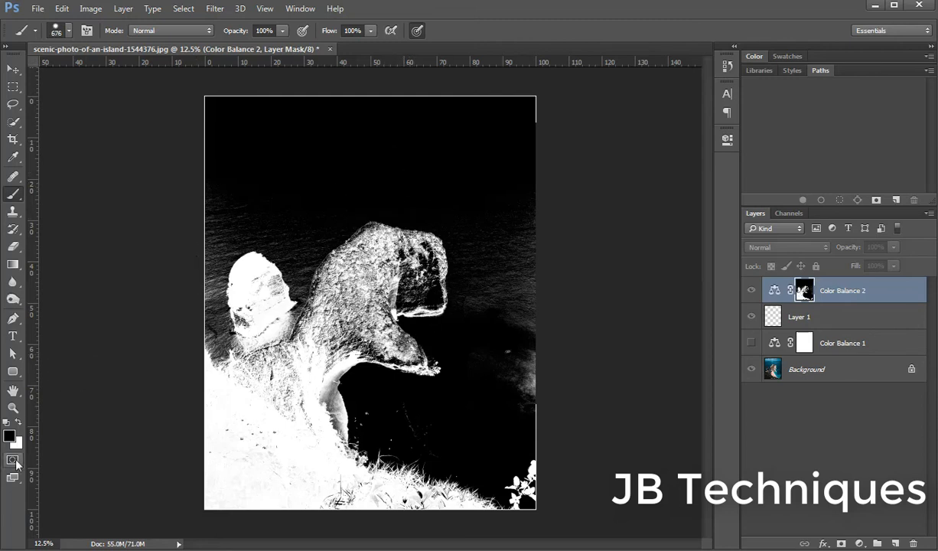
mouse_move(523, 211)
left_mouse_down()
mouse_move(524, 395)
mouse_move(473, 210)
mouse_move(478, 325)
mouse_move(483, 200)
mouse_move(442, 181)
mouse_move(353, 183)
mouse_move(302, 202)
mouse_move(217, 187)
mouse_move(191, 272)
mouse_move(225, 225)
mouse_move(262, 225)
mouse_move(314, 177)
mouse_move(291, 184)
left_mouse_up()
Paint the grey sea texture around the small rock black on the mask with a 132 px brush.
mouse_move(274, 250)
left_mouse_down()
mouse_move(300, 293)
mouse_move(293, 288)
mouse_move(306, 282)
mouse_move(305, 262)
mouse_move(344, 228)
mouse_move(290, 257)
left_mouse_up()
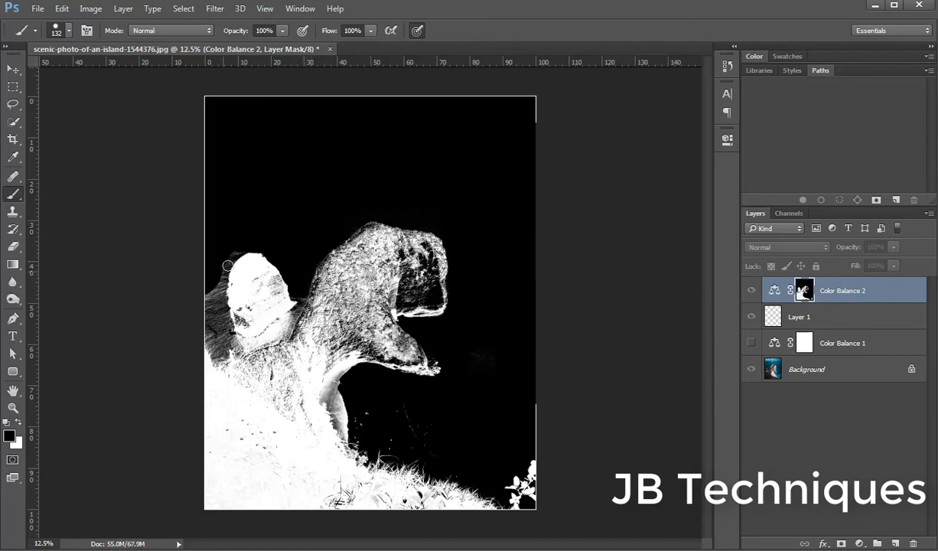
mouse_move(239, 251)
left_mouse_down()
mouse_move(212, 315)
mouse_move(206, 305)
mouse_move(204, 355)
mouse_move(224, 300)
mouse_move(233, 349)
mouse_move(223, 341)
mouse_move(216, 349)
mouse_move(216, 324)
mouse_move(228, 352)
mouse_move(199, 339)
left_mouse_up()
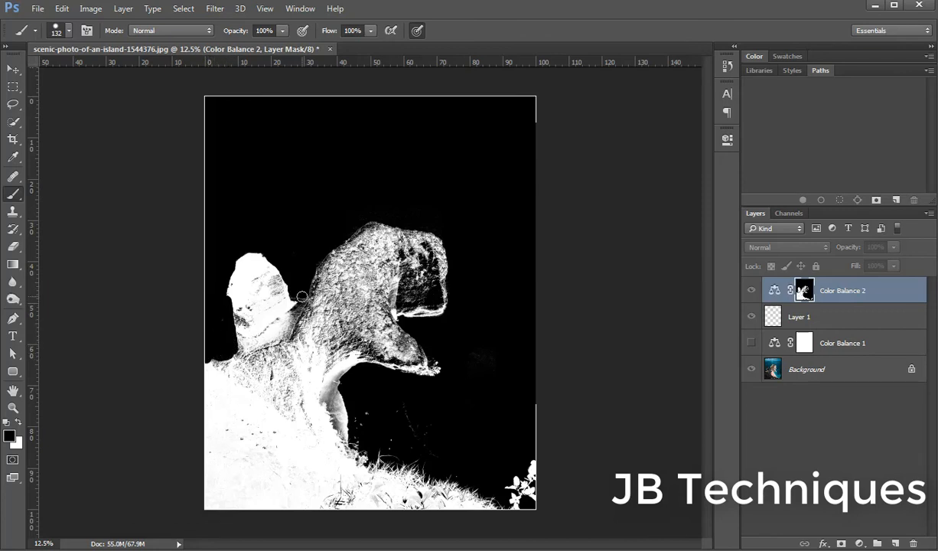
mouse_move(298, 295)
left_mouse_down()
mouse_move(291, 282)
mouse_move(300, 250)
mouse_move(284, 292)
left_mouse_up()
Blacken the stray specks over the beach and sea on the mask with a 692 px brush, undoing the stroke that cuts the cliff edge.
left_click_drag(397, 411, 429, 380)
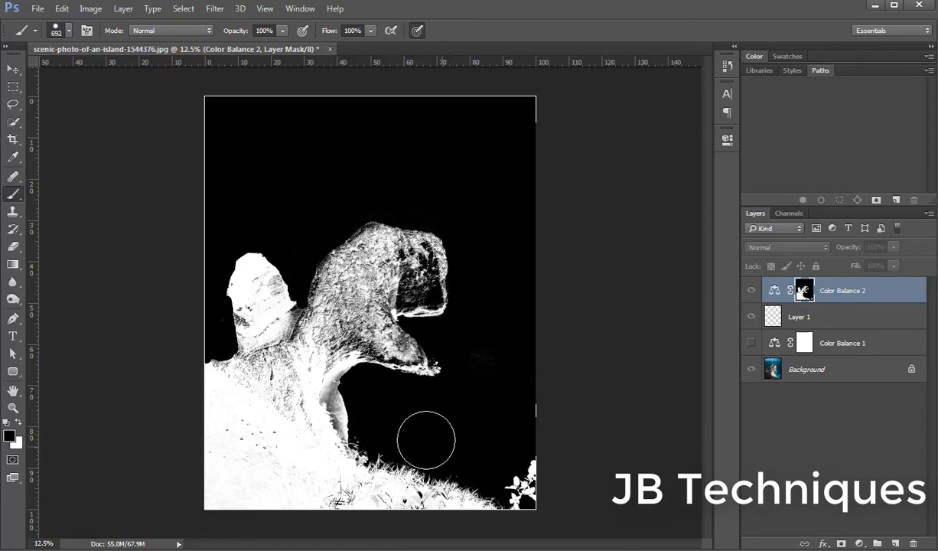
mouse_move(481, 418)
left_mouse_down()
mouse_move(477, 242)
mouse_move(494, 178)
left_mouse_up()
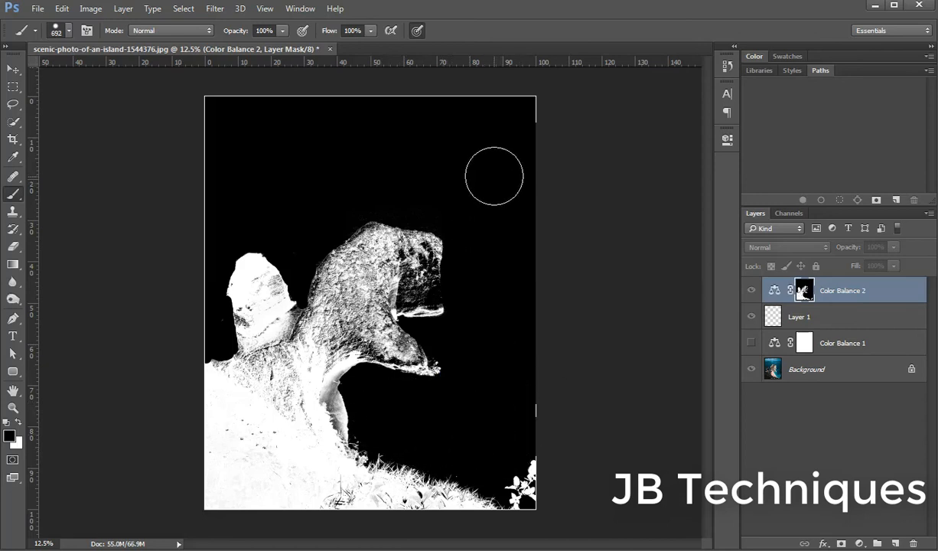
key("ctrl+z")
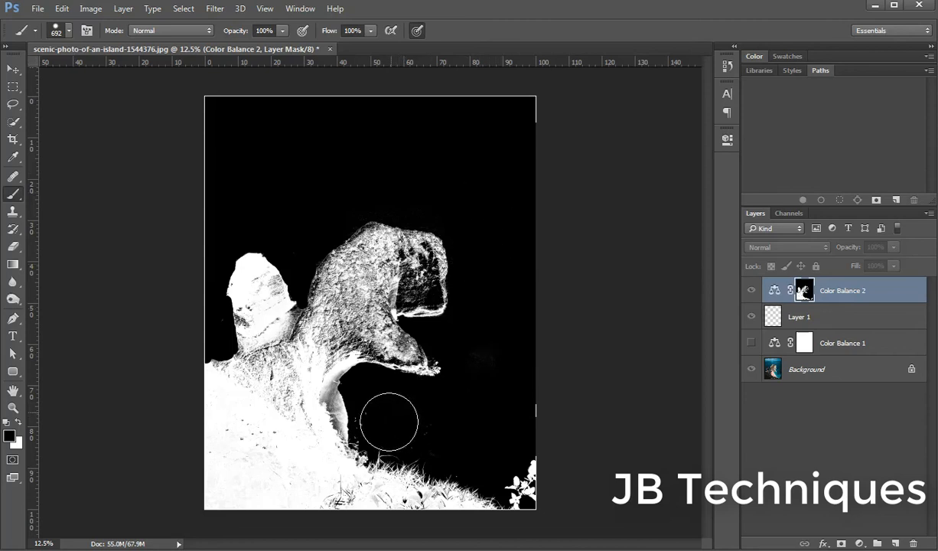
mouse_move(390, 422)
left_mouse_down()
mouse_move(465, 440)
mouse_move(479, 434)
mouse_move(511, 272)
left_mouse_up()
Return from the mask view to the photo and open the masked Color Balance layer's settings.
left_click(750, 291)
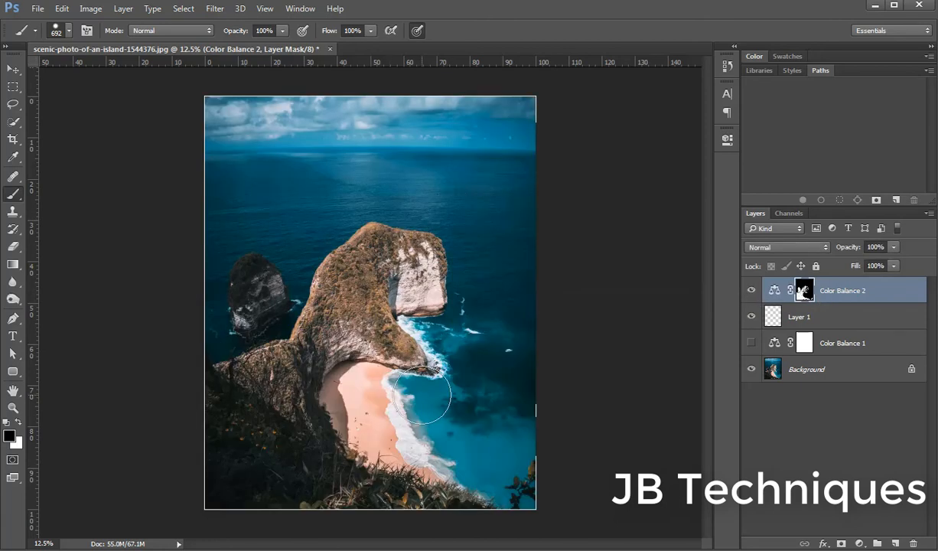
double_click(774, 292)
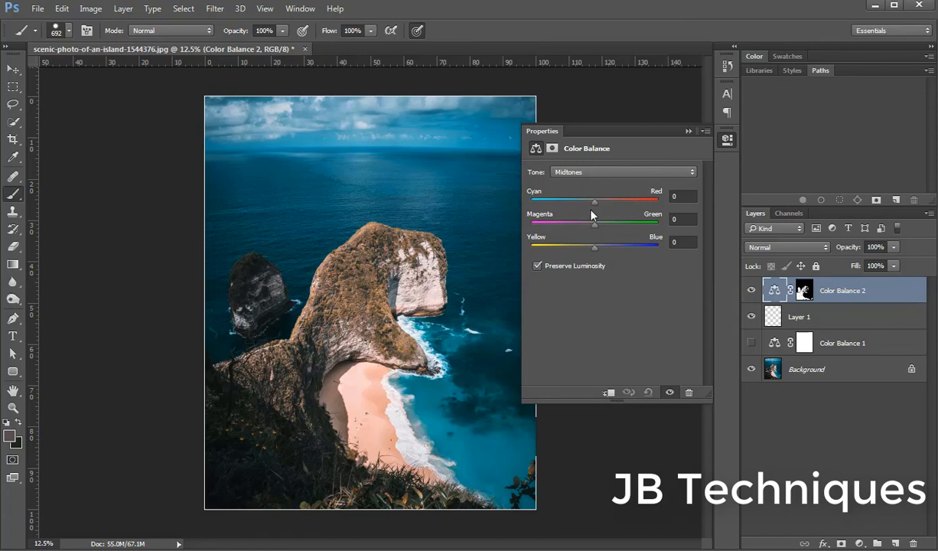
Try strong midtone shifts on the rocks toward red, to -100 cyan, and to +100 blue with Cyan-Red back at 0.
left_click_drag(591, 202, 639, 203)
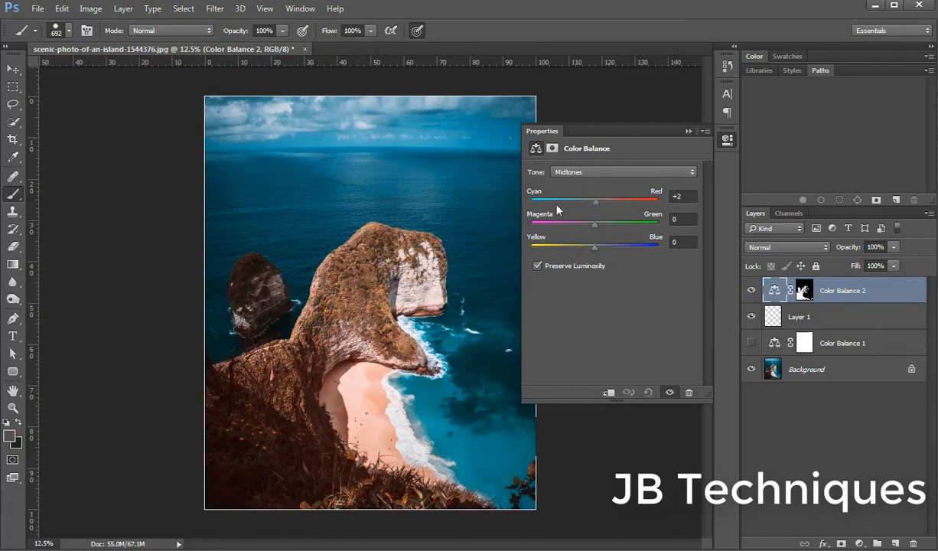
left_click_drag(556, 209, 608, 212)
left_click_drag(543, 212, 502, 209)
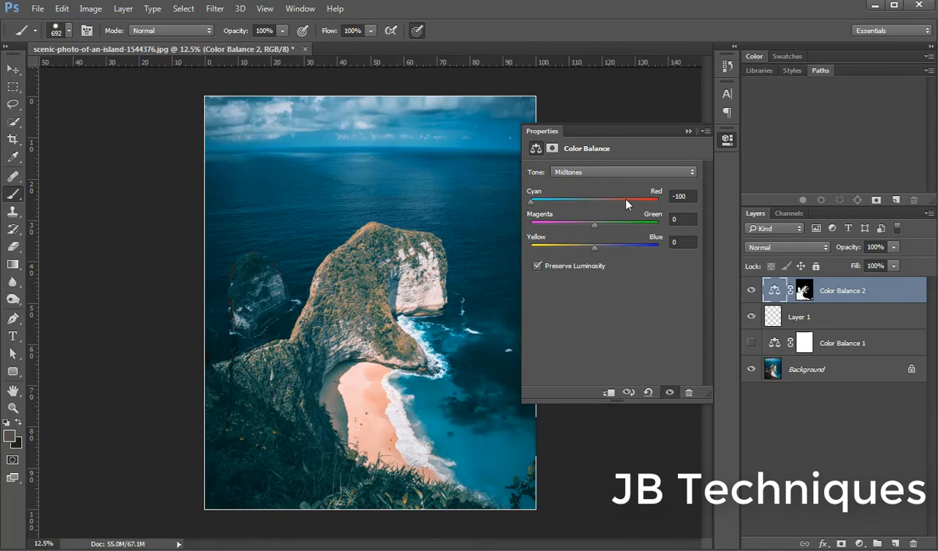
left_click_drag(532, 201, 594, 201)
left_click_drag(594, 246, 657, 246)
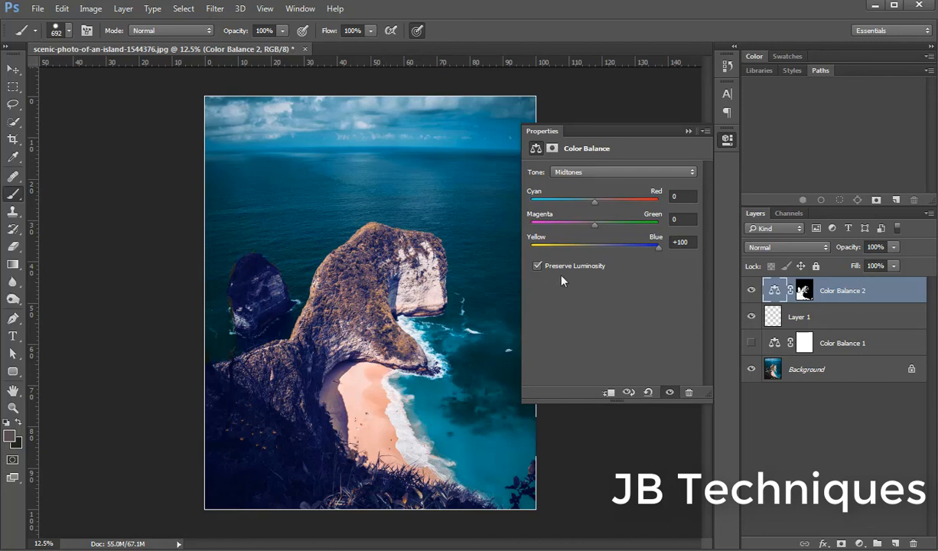
Set the rocks' midtone color balance to Cyan-Red -85, Magenta-Green -15 and Yellow-Blue +11.
left_click_drag(594, 224, 568, 202)
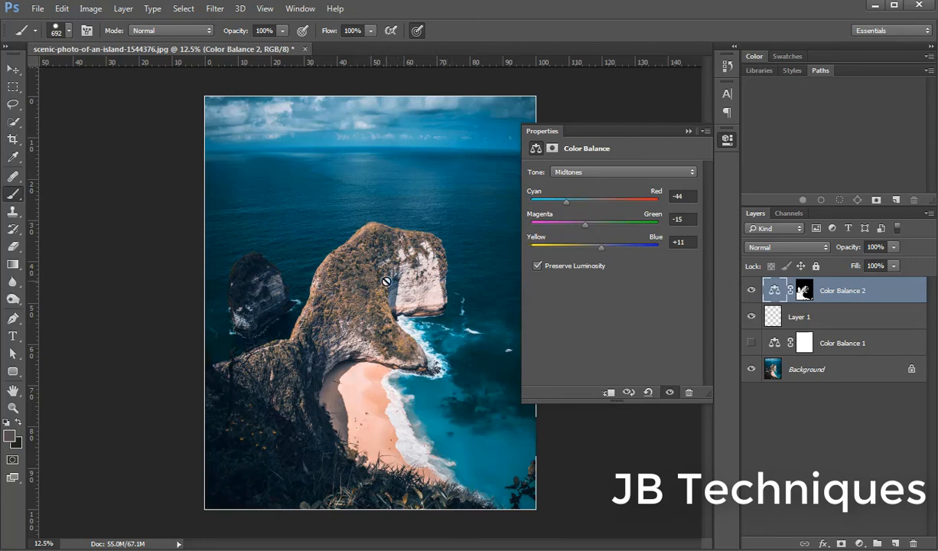
left_click_drag(565, 202, 540, 201)
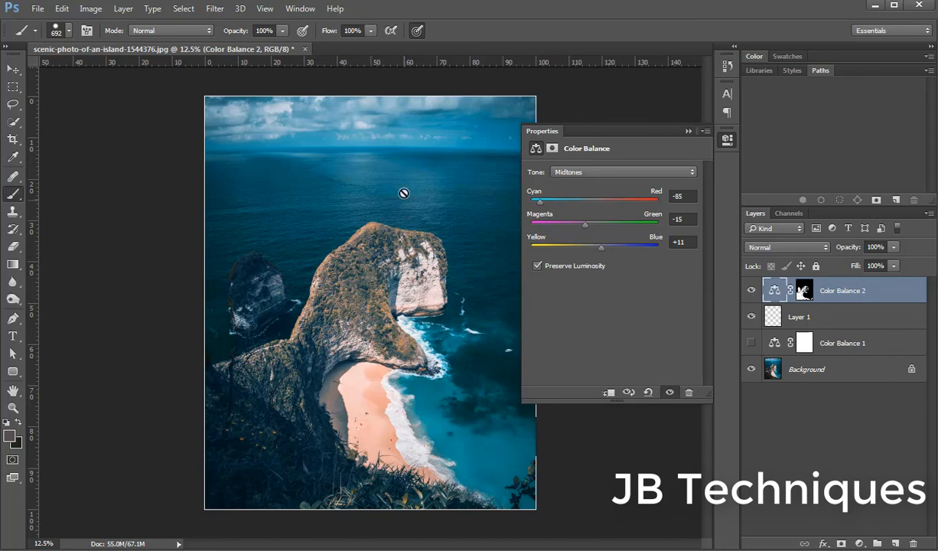